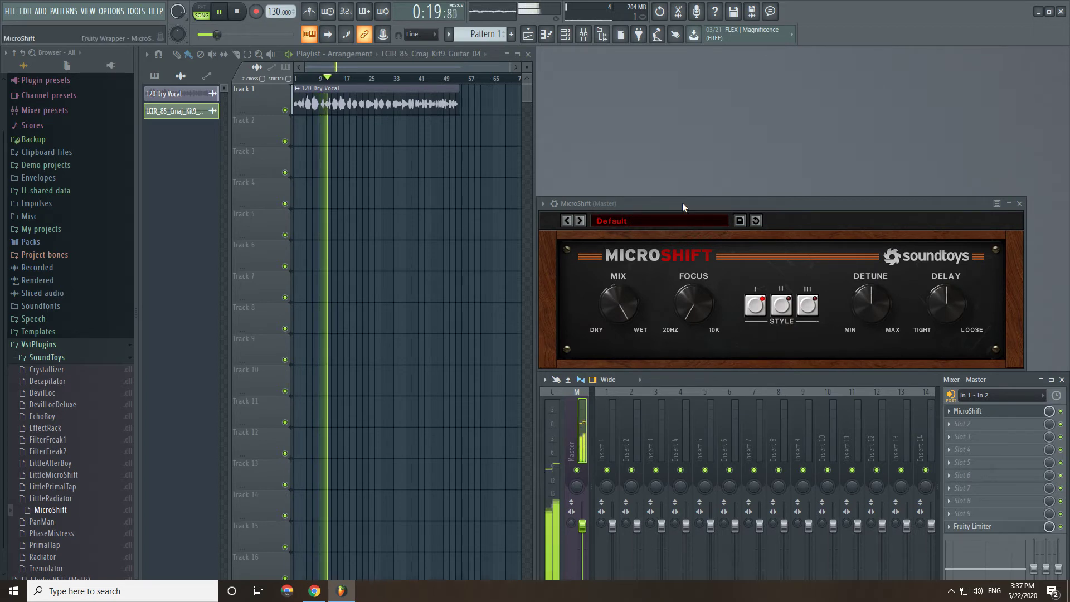
- Load the Double preset in MicroShift and raise its Mix and Focus
left_click(580, 221)
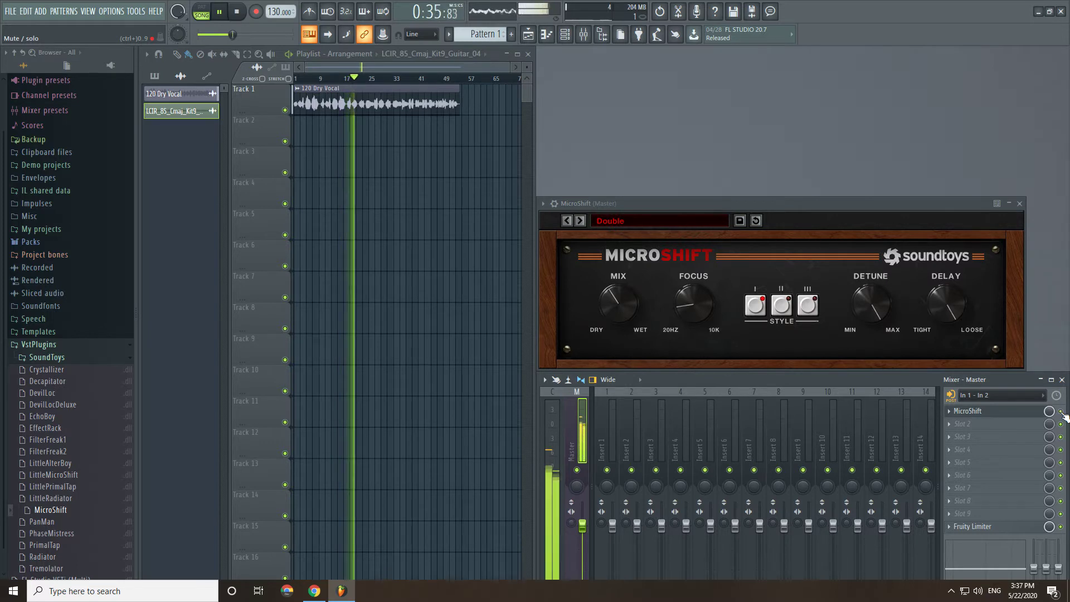
scroll(635, 311, "up", 5)
scroll(636, 310, "up", 2)
scroll(699, 312, "up", 8)
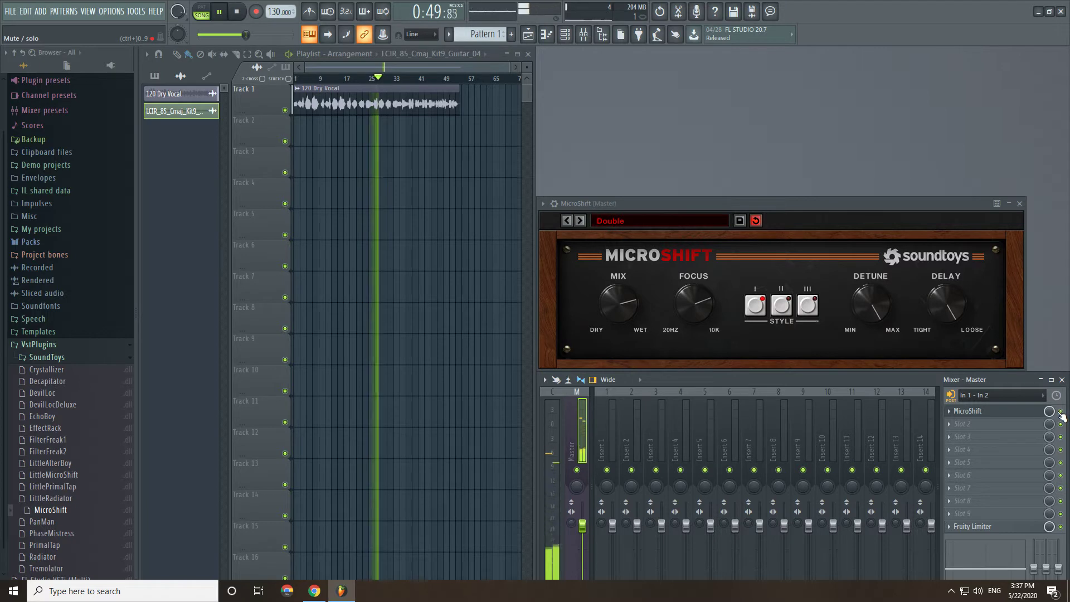
- Advance past Fat Wide Pads to the Heavy Shift preset, with Focus set to 10000 Hz and Mix fully wet
left_click(581, 222)
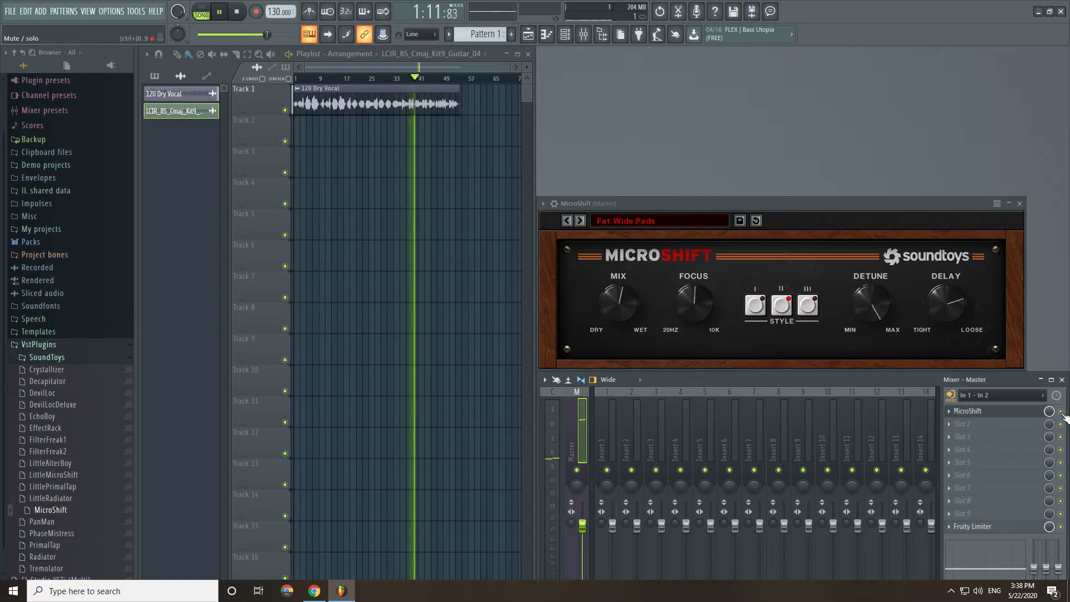
left_click(580, 220)
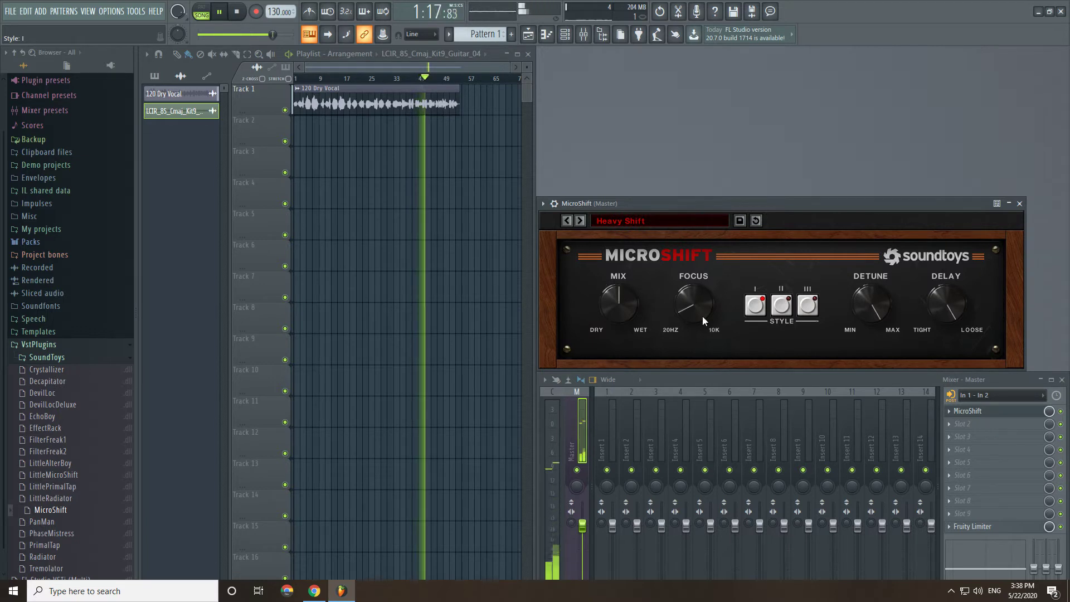
left_click_drag(703, 320, 697, 312)
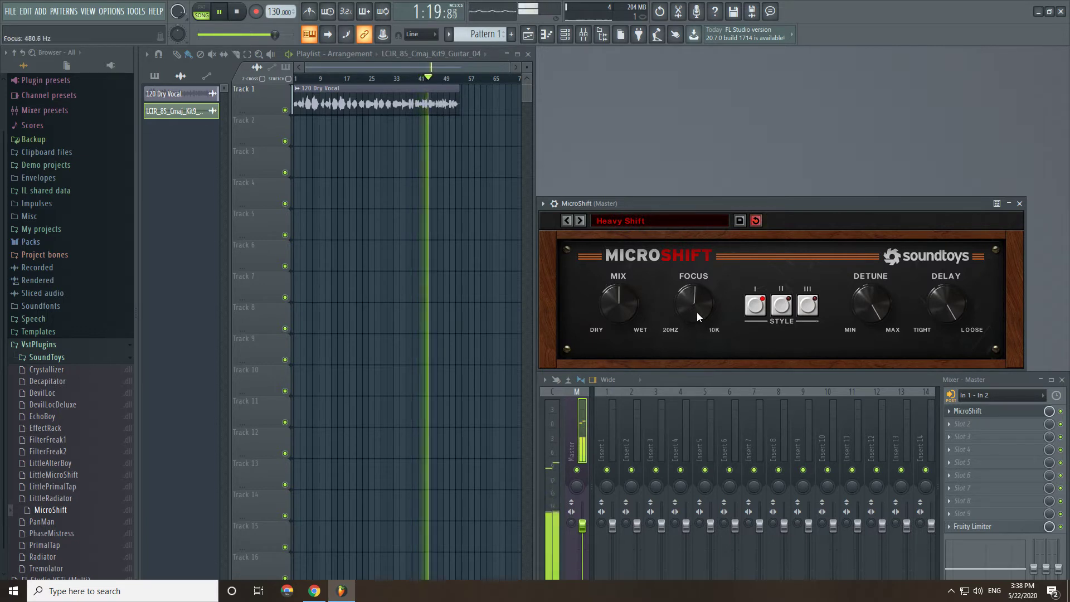
scroll(696, 311, "down", 10)
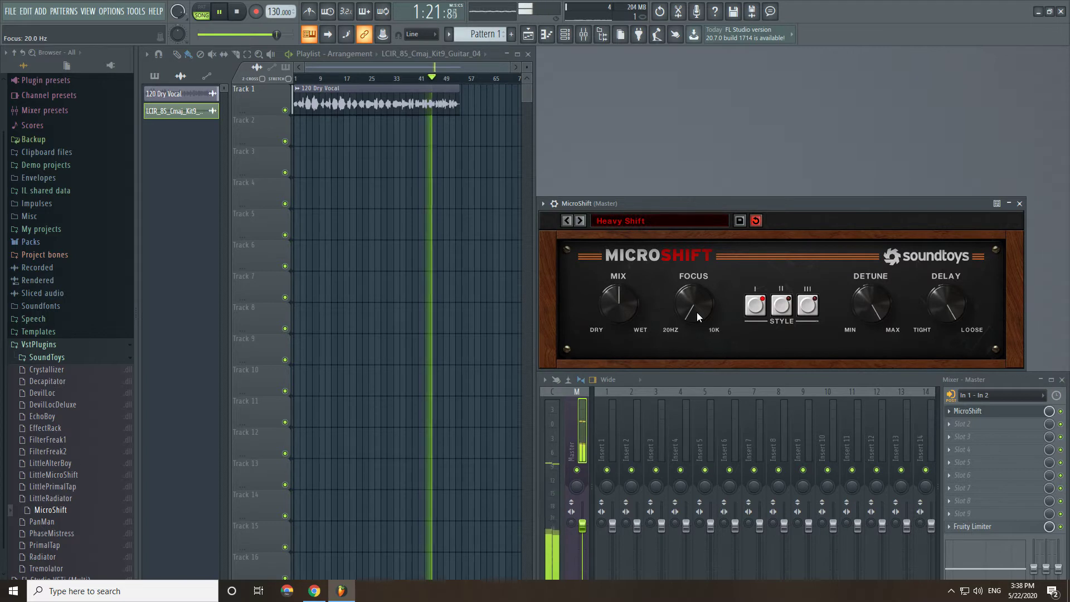
scroll(696, 313, "up", 8)
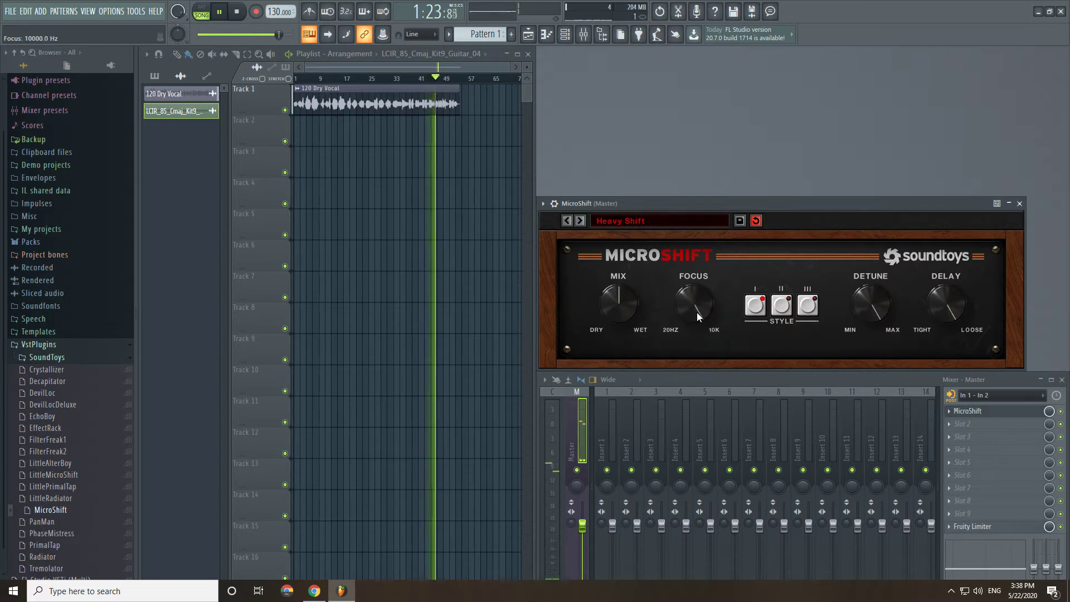
scroll(616, 305, "up", 5)
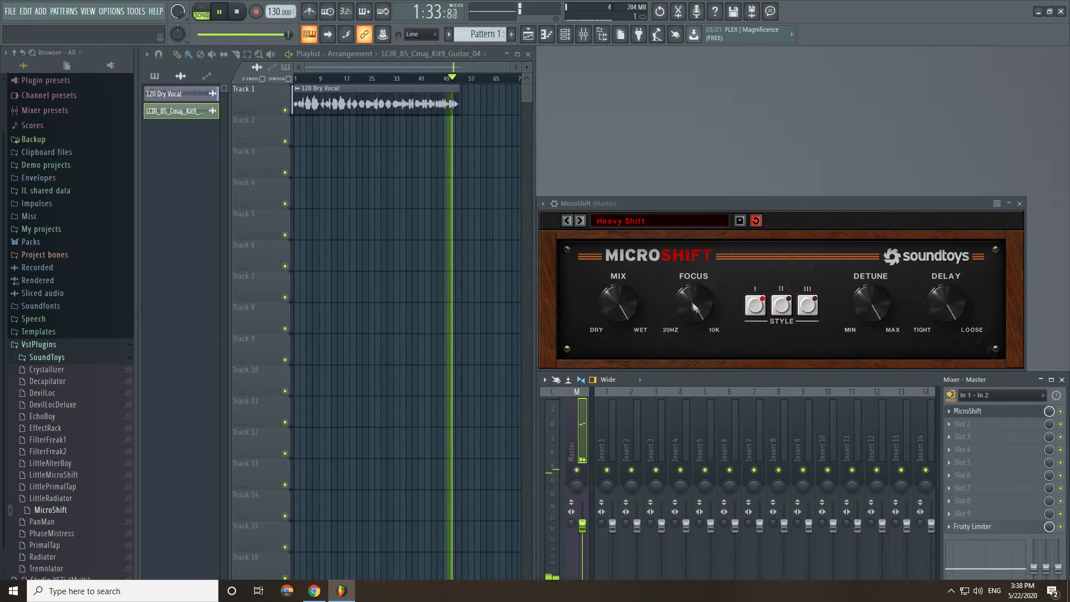
- Audition the Holy Shift, Lead Spread Mixed, LeadVocalClarity, MicroShiftClassic and Nauseator presets on the vocal
left_click(580, 219)
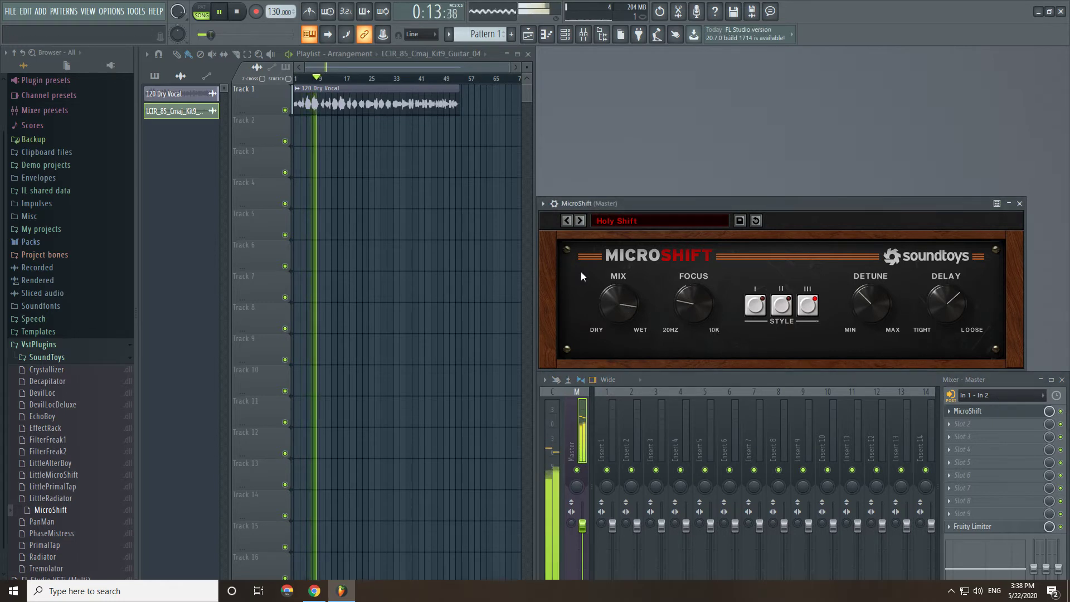
left_click(579, 221)
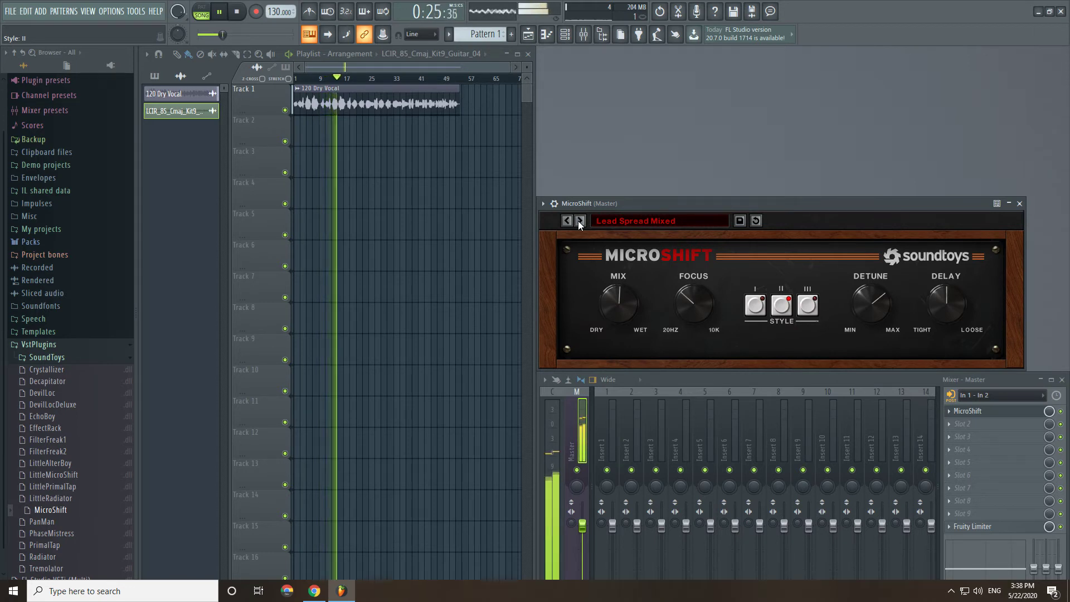
left_click(579, 220)
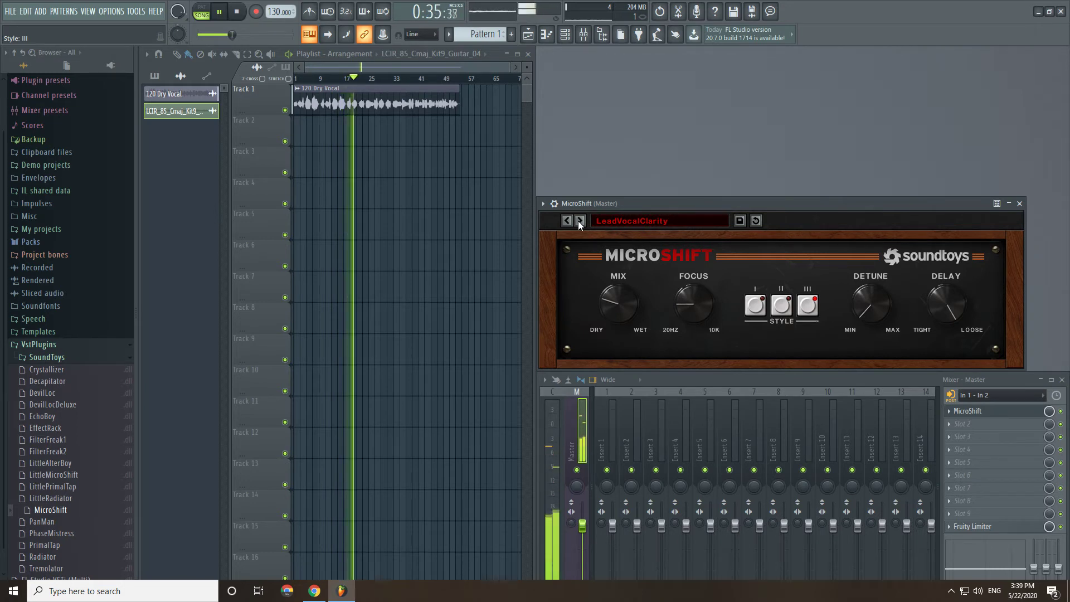
left_click(579, 221)
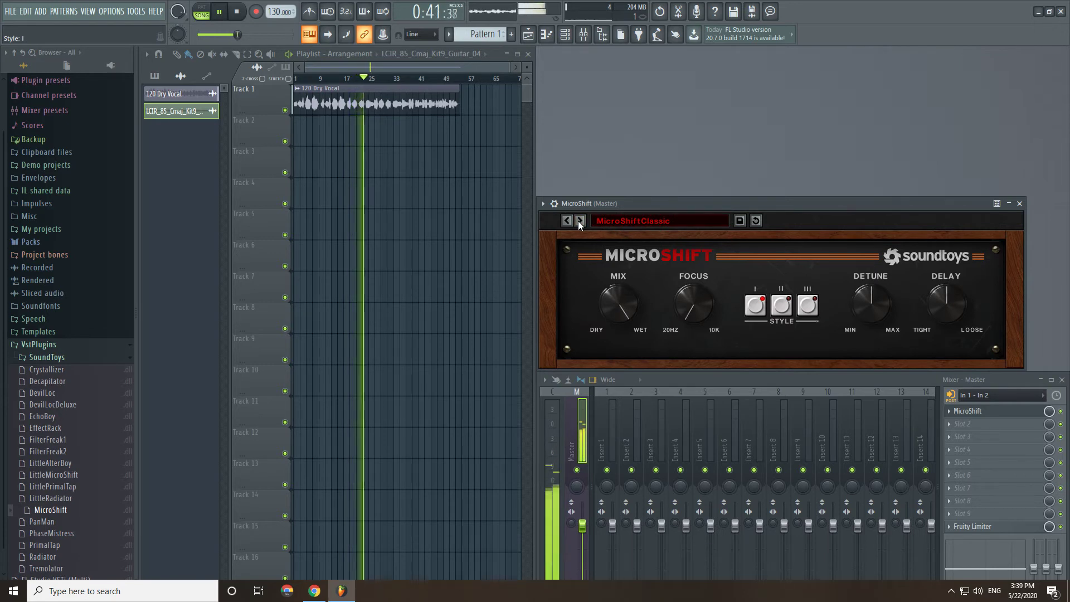
left_click(578, 221)
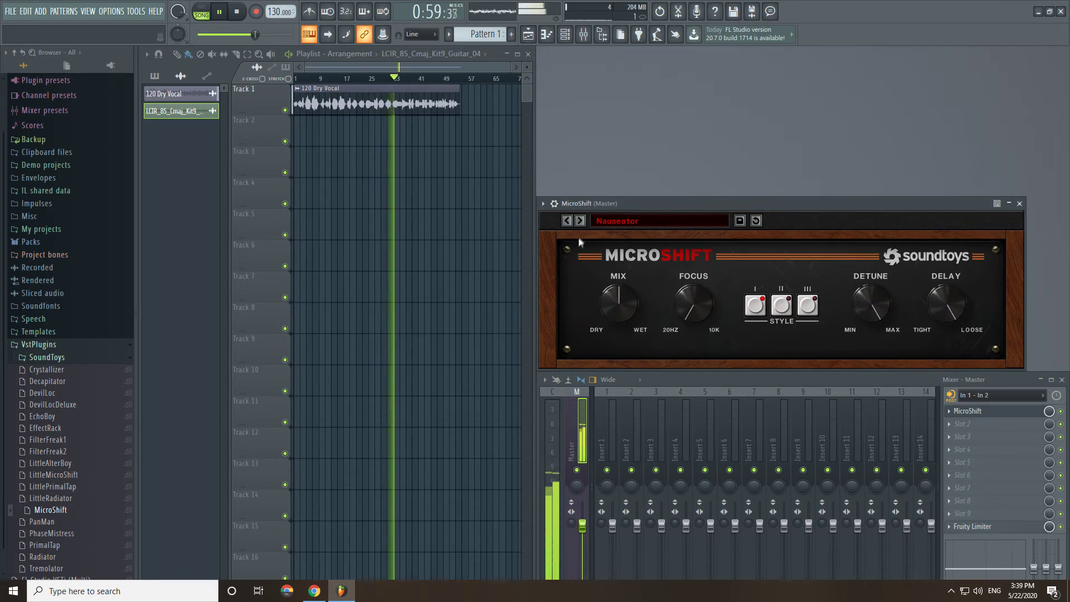
- Audition the Reverb Enhancer, SlapBass, Stereo BGV Thickner, SynthBassEnhancer and The 99 Percent presets on the vocal
left_click(580, 219)
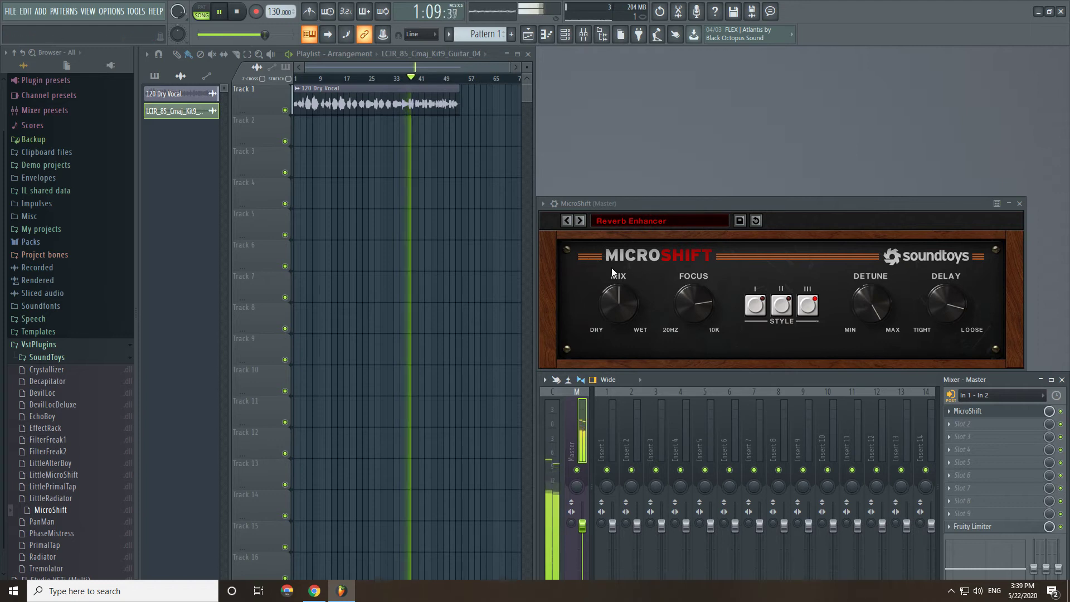
left_click(579, 220)
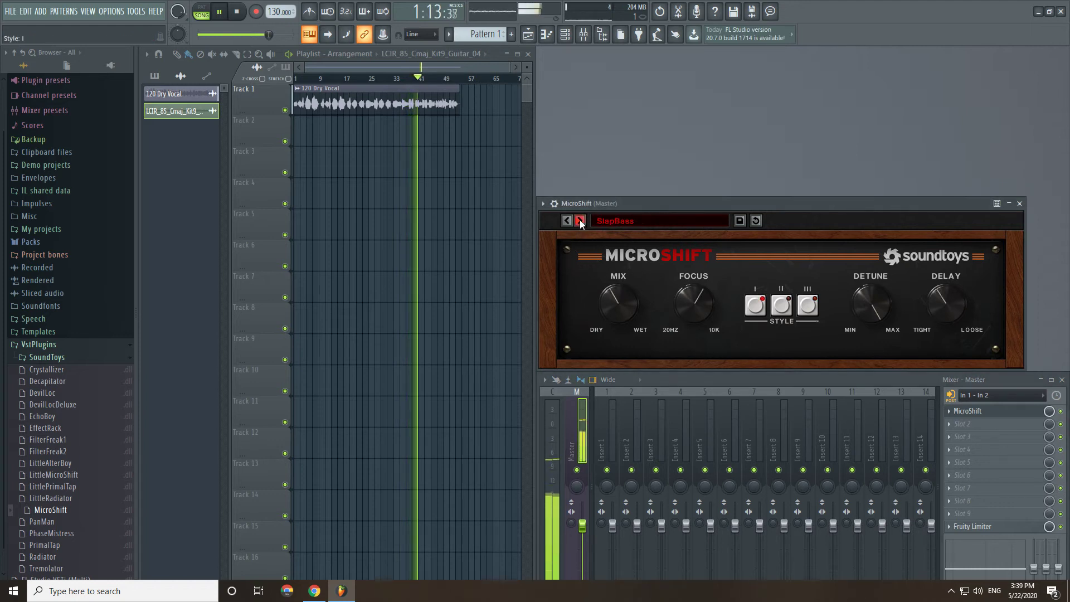
left_click(581, 221)
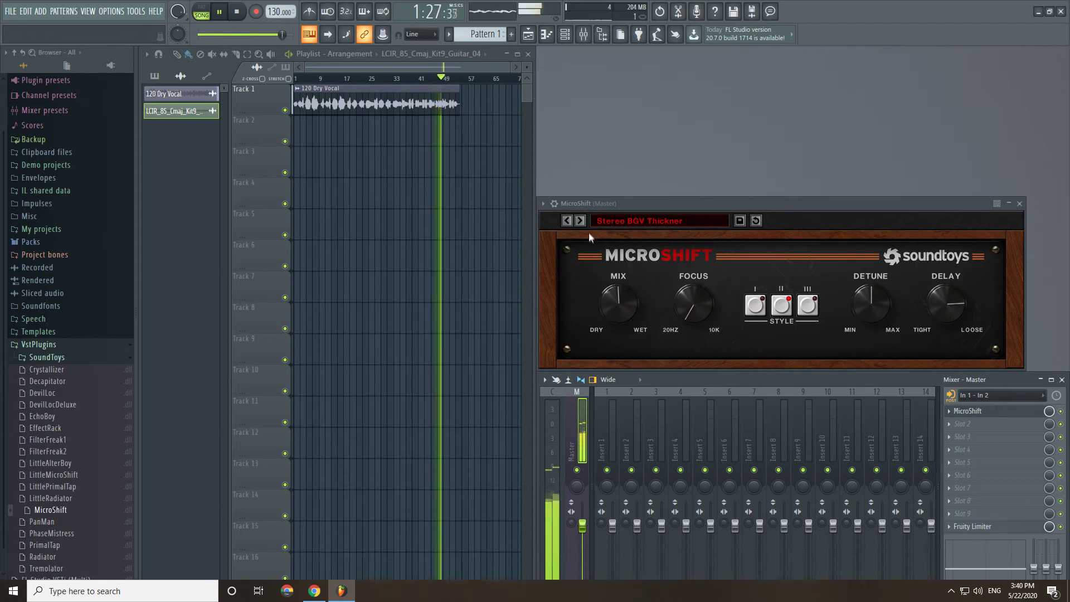
left_click(580, 220)
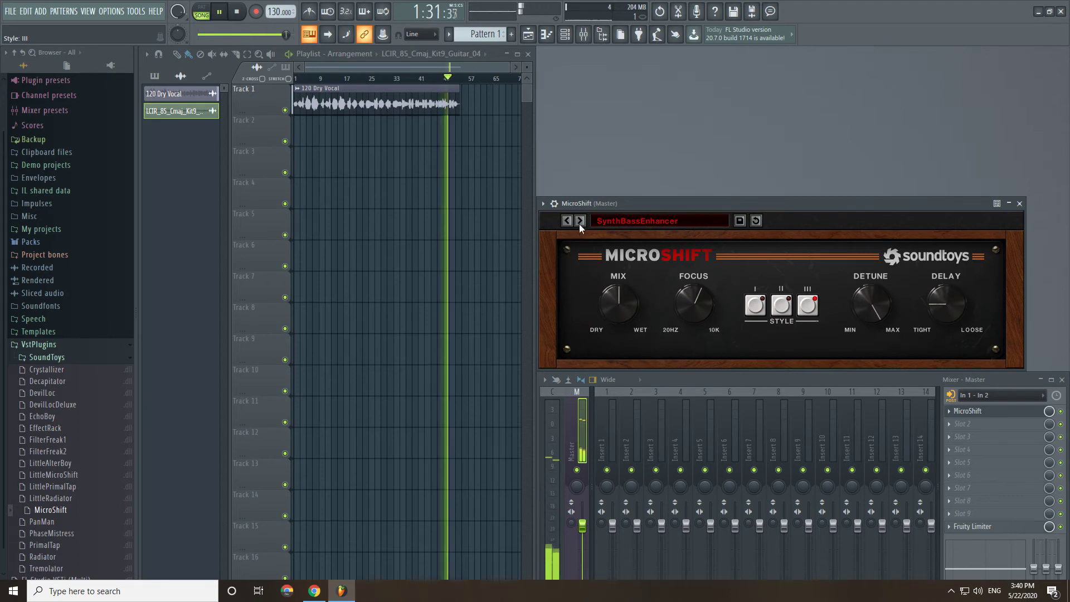
left_click(579, 221)
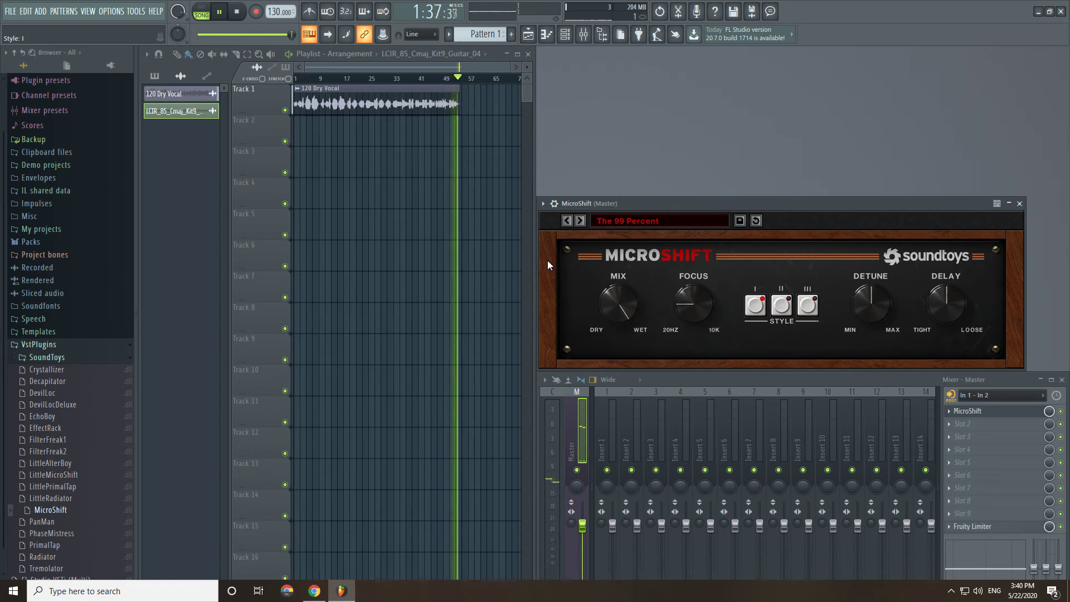
- Load the WideSnareSlap preset, try styles III and I, and adjust Focus to 63.2 Hz
left_click(581, 220)
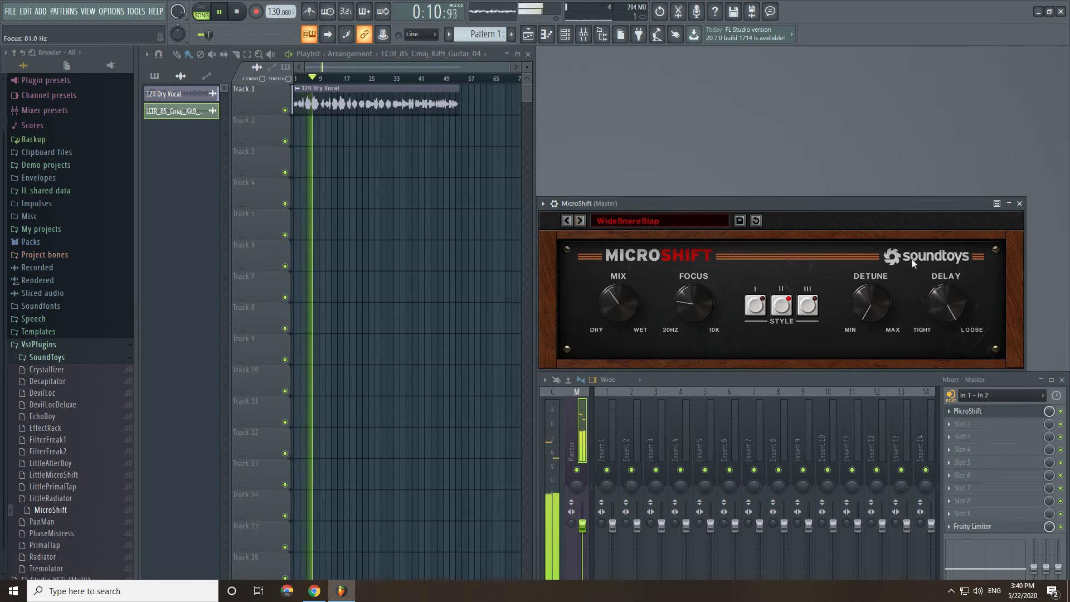
left_click(808, 307)
left_click(759, 307)
scroll(696, 302, "up", 3)
scroll(697, 301, "up", 10)
scroll(696, 302, "down", 3)
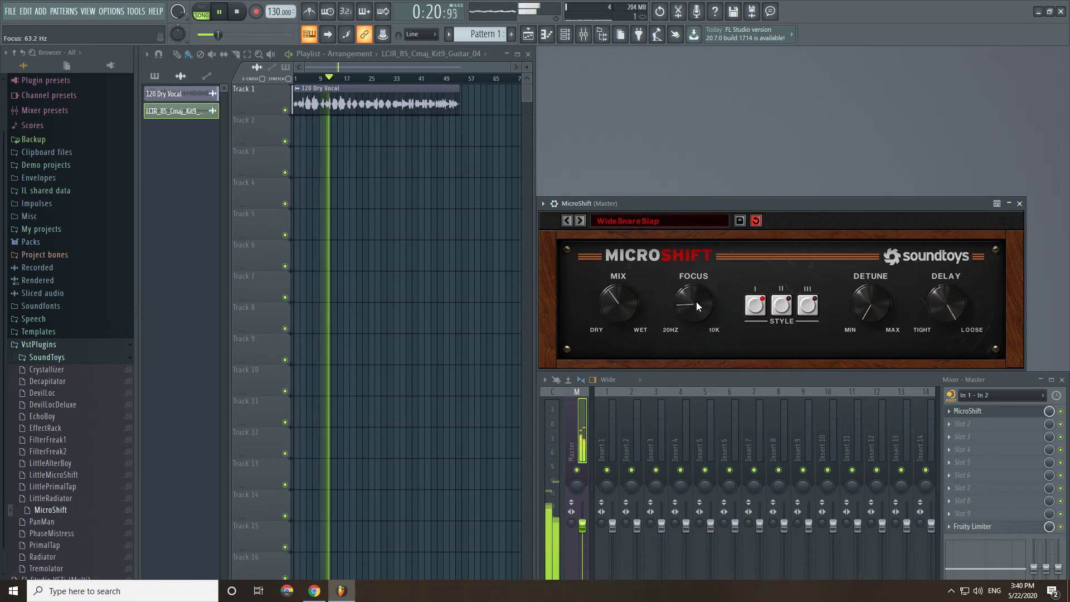
- Audition the AcousGtr CleanWide, Air and BGV Thickener presets on the vocal
left_click(581, 220)
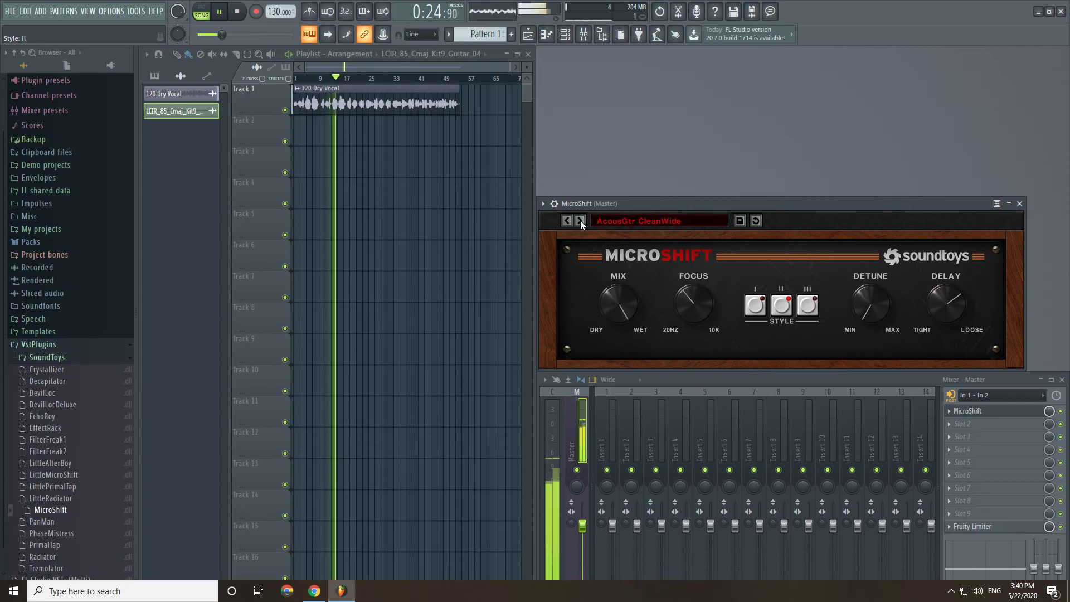
left_click(580, 220)
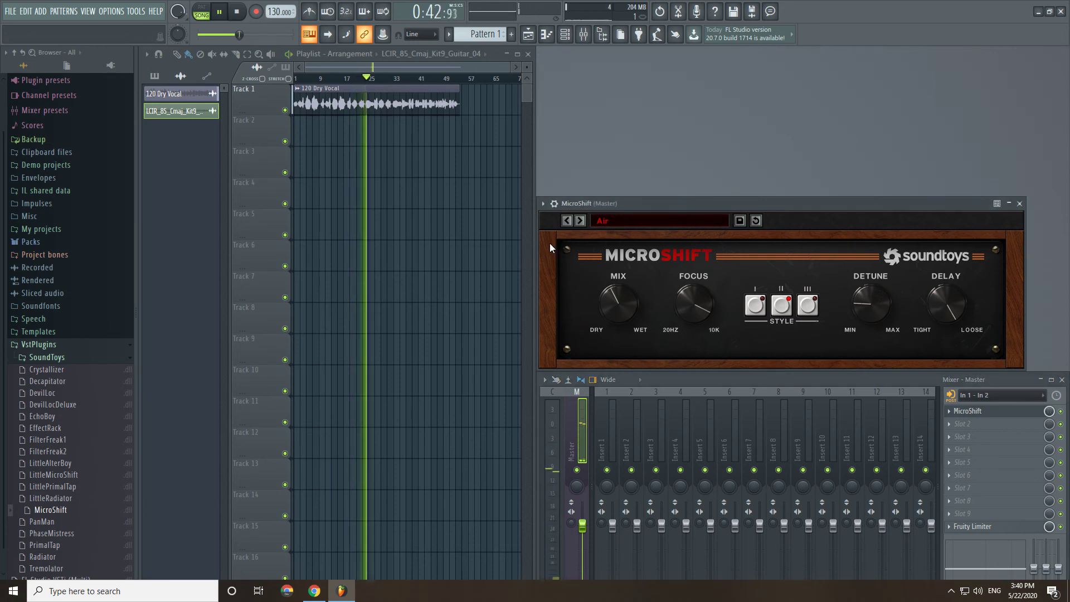
left_click(581, 221)
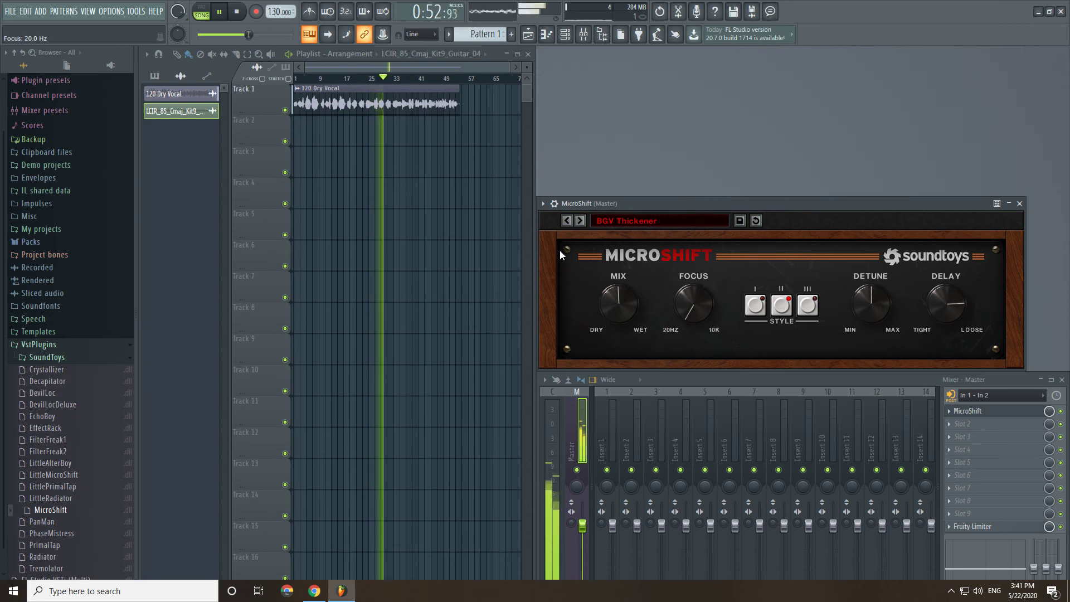
- Load the Default preset and adjust it to a Focus of 1064.7 Hz, a higher Detune and a Delay of 155.7%
left_click(579, 220)
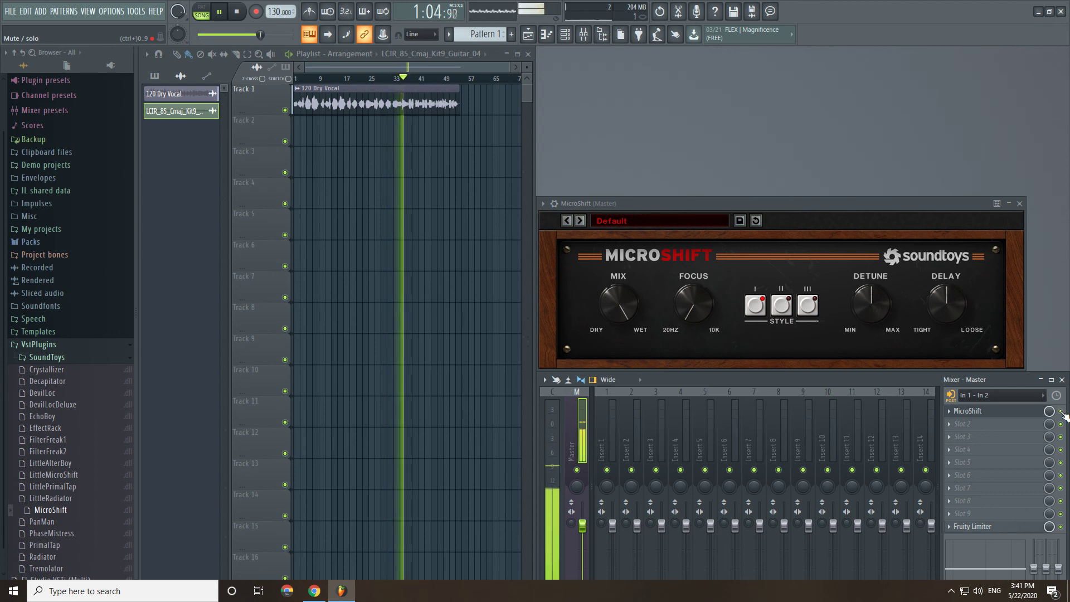
left_click_drag(672, 299, 684, 304)
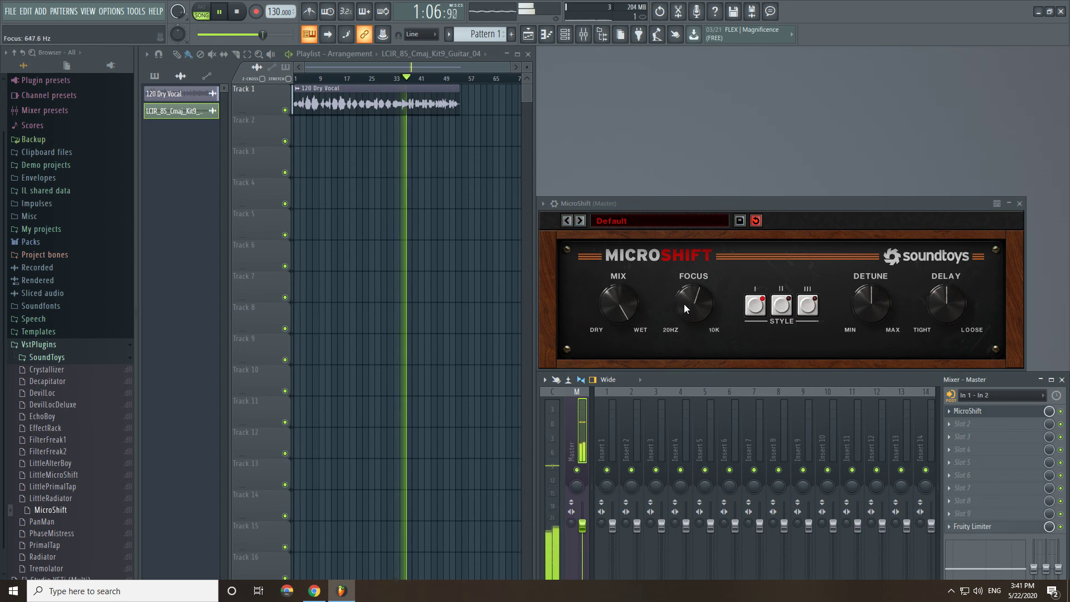
scroll(683, 303, "up", 5)
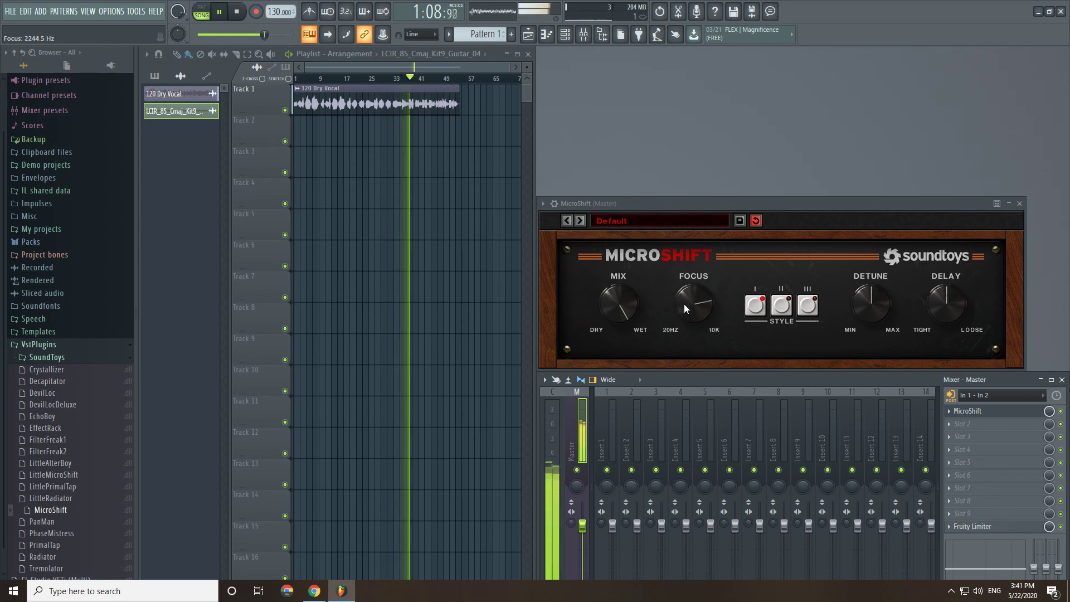
scroll(684, 303, "down", 3)
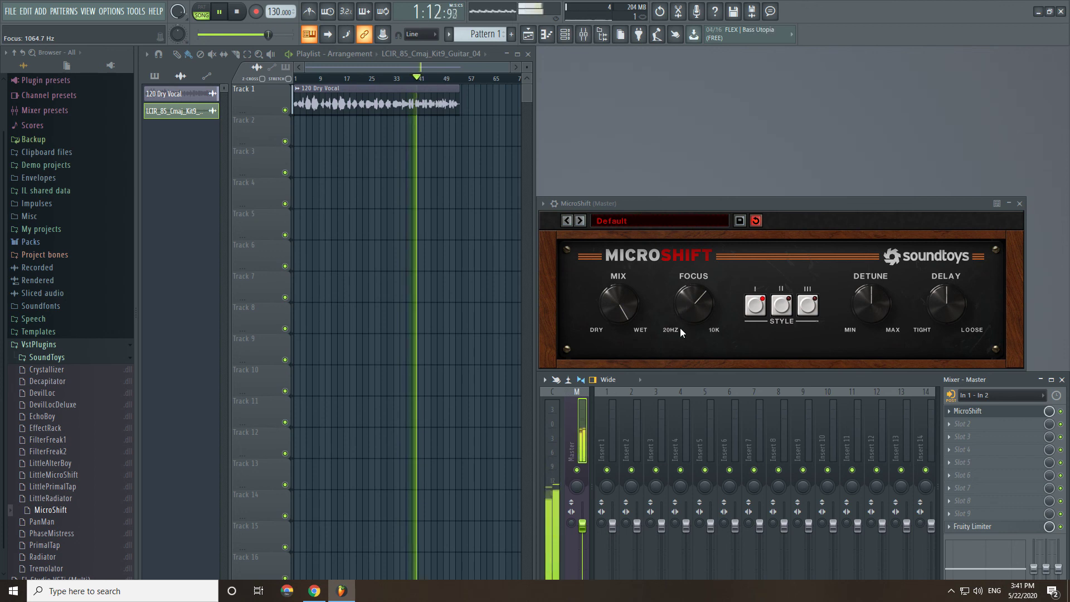
scroll(861, 304, "up", 4)
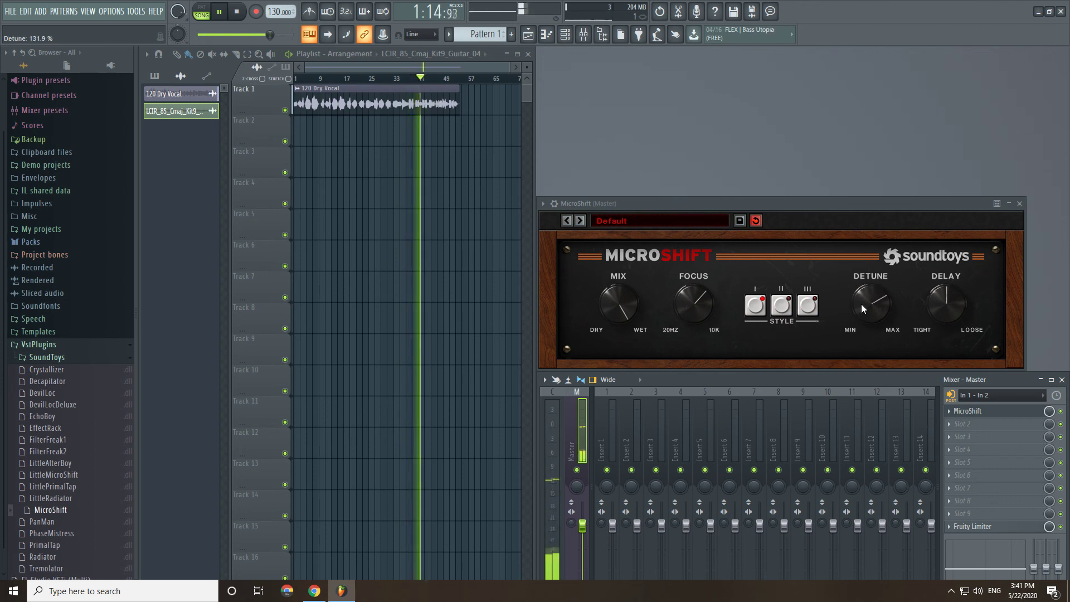
scroll(935, 301, "up", 4)
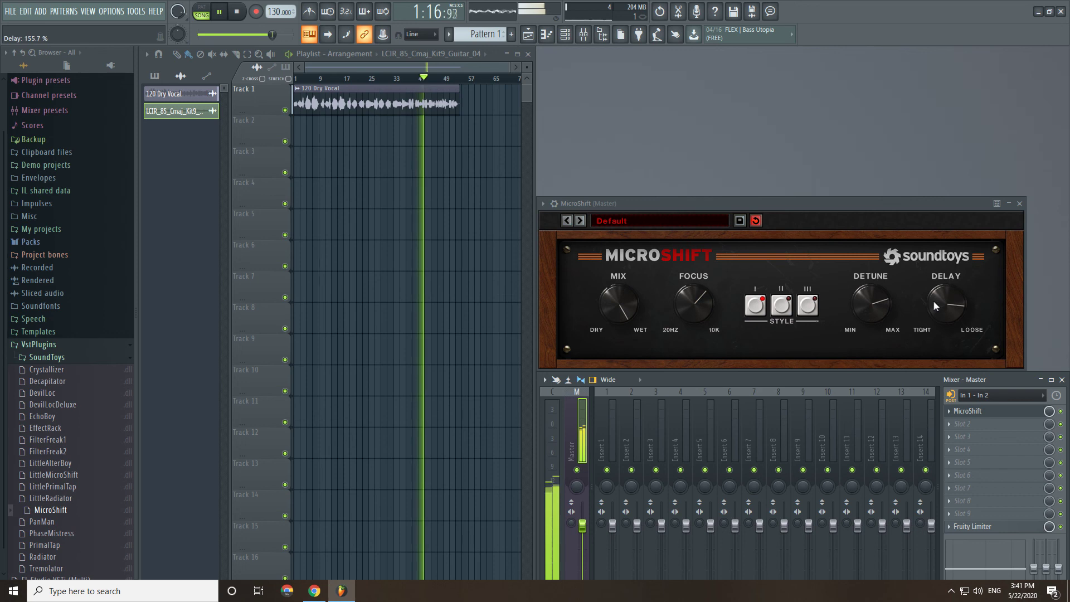